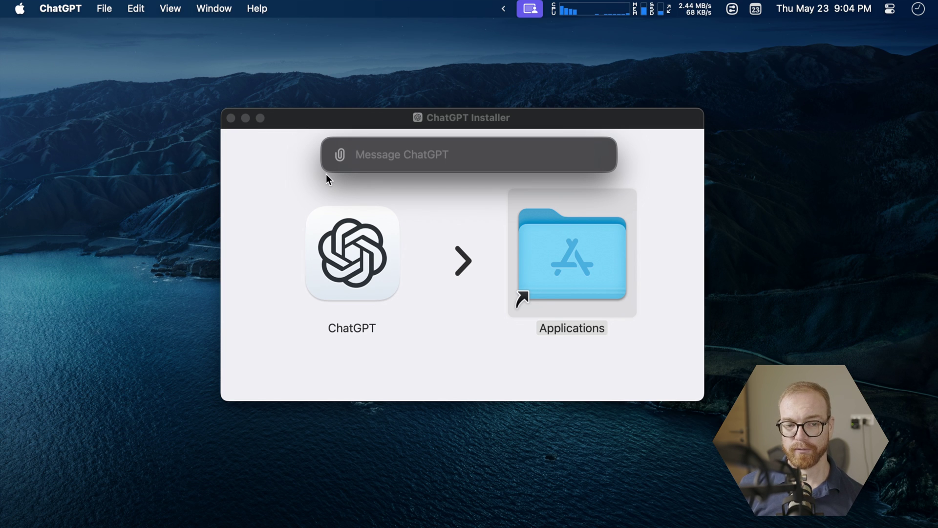
- Close the ChatGPT Installer window, leaving only the quick-prompt bar over the desktop
click(245, 117)
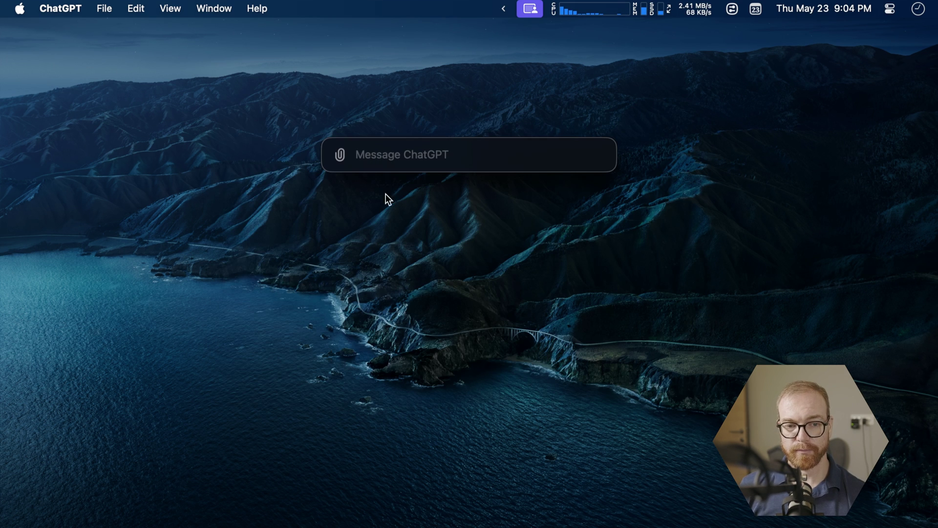
- Ask 'plan a trip to the Galapagos islands', then browse the app's Window and View menus
text(plan a trip to the G)
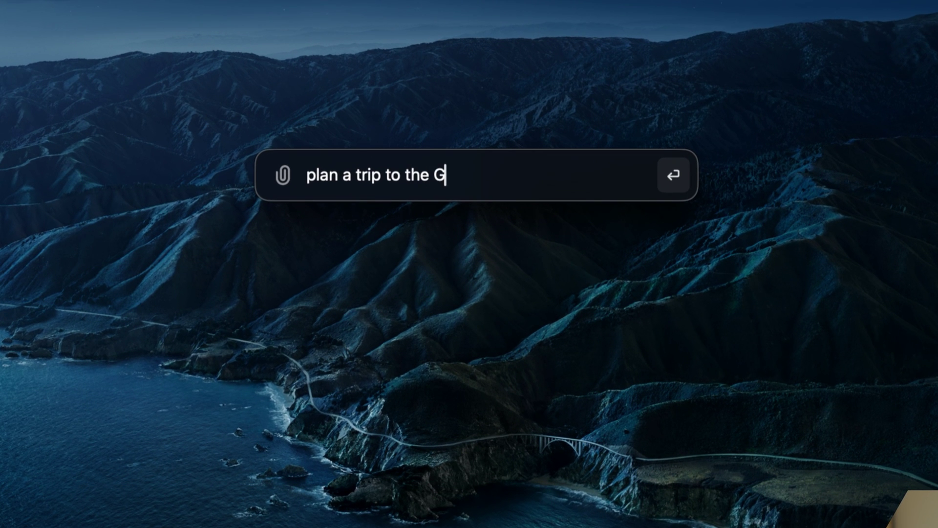
text(alapagos islands)
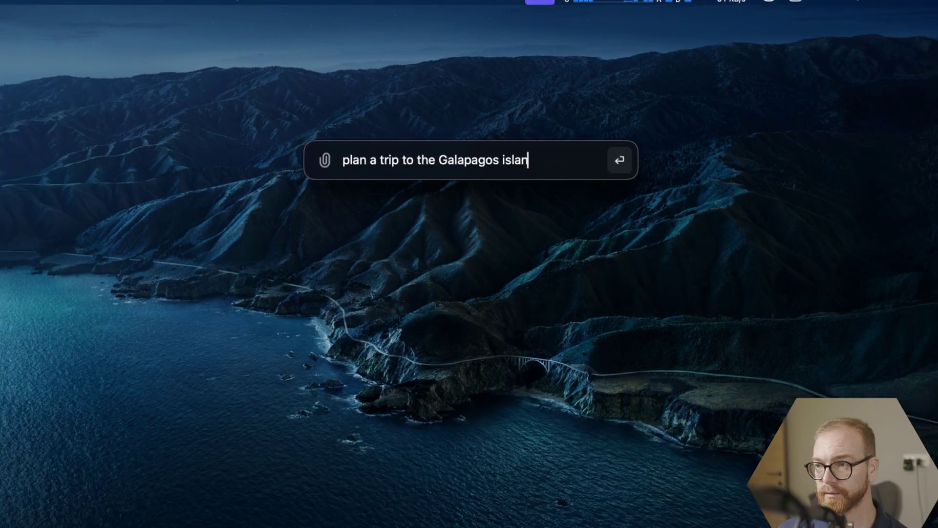
key(Return)
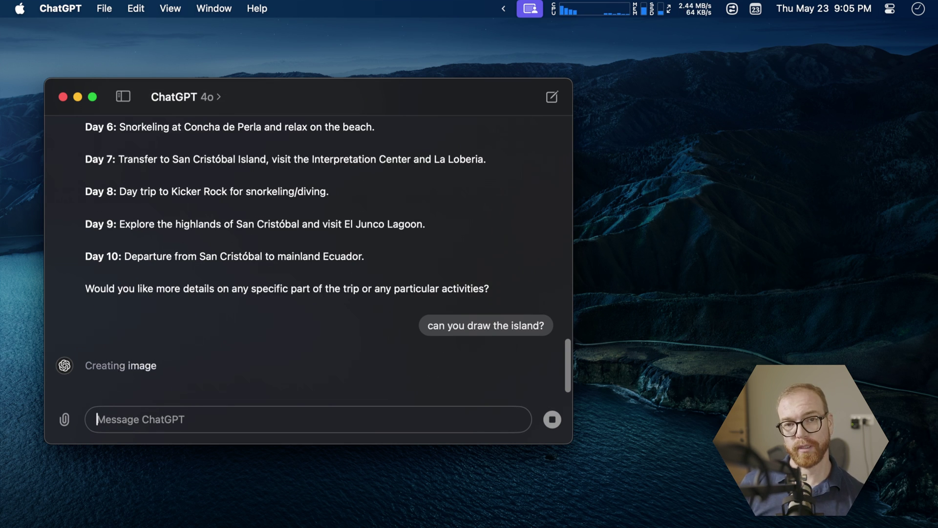
click(214, 8)
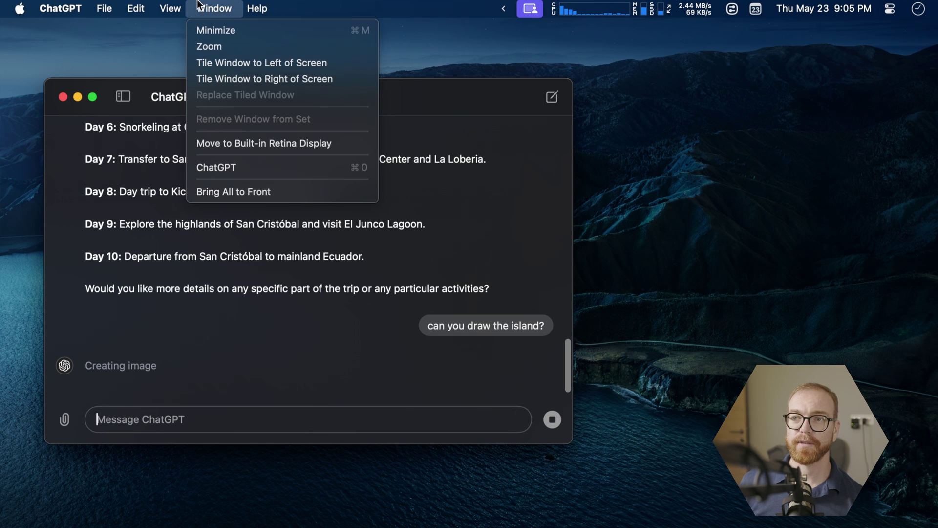
click(170, 9)
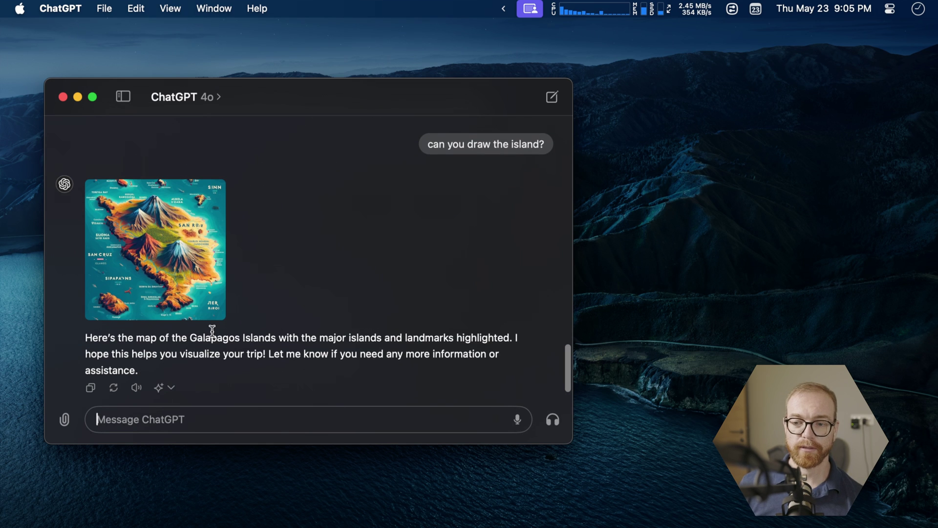
- Try attaching a TextEdit window screenshot, hit the permission error, and open System Settings
click(65, 420)
mouse_move(155, 470)
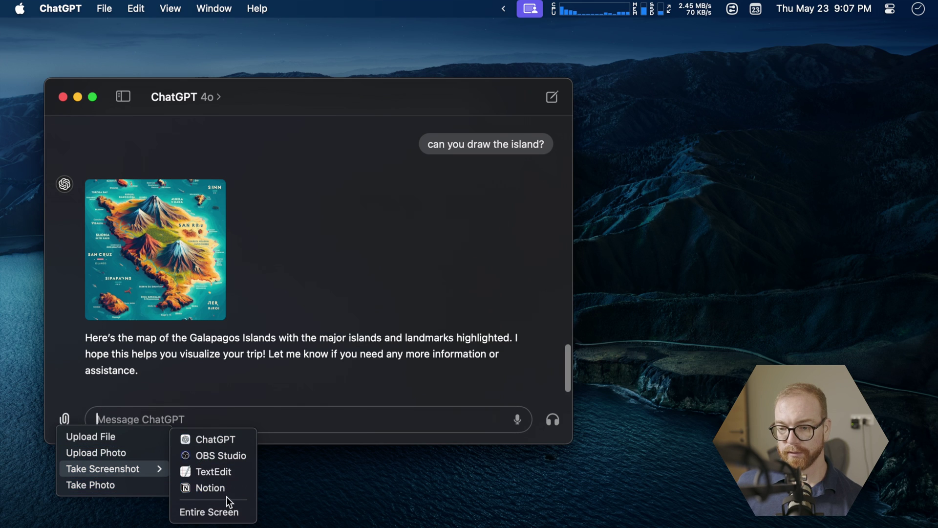
click(213, 472)
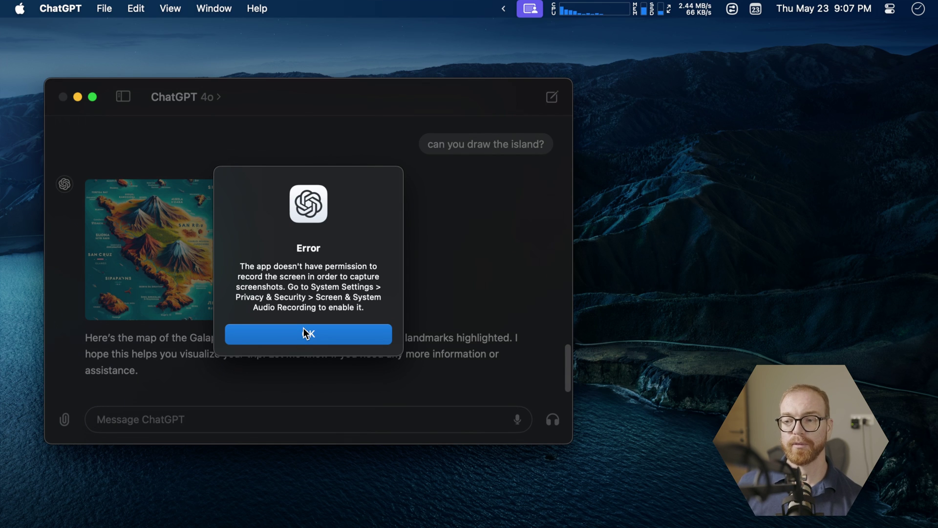
click(20, 9)
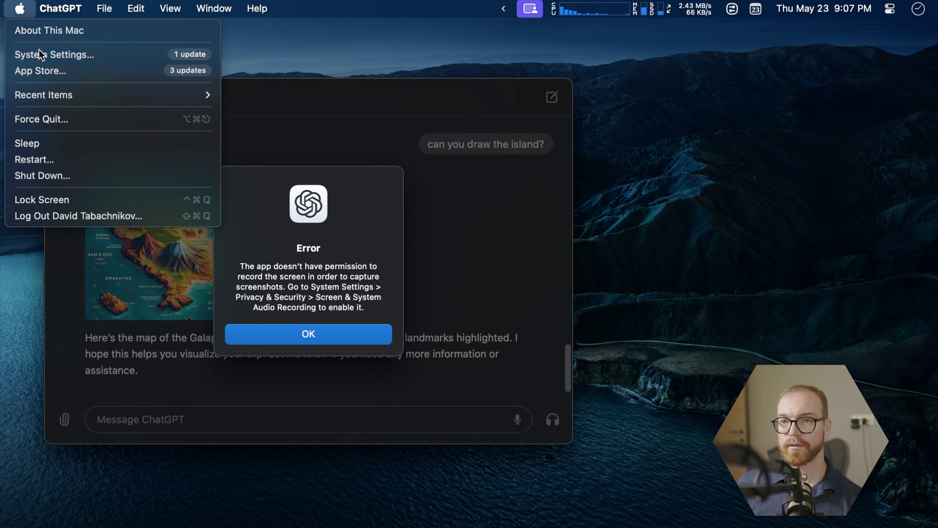
click(37, 57)
- Turn on ChatGPT under Privacy & Security > Screen & System Audio Recording
scroll(580, 335, down, 10)
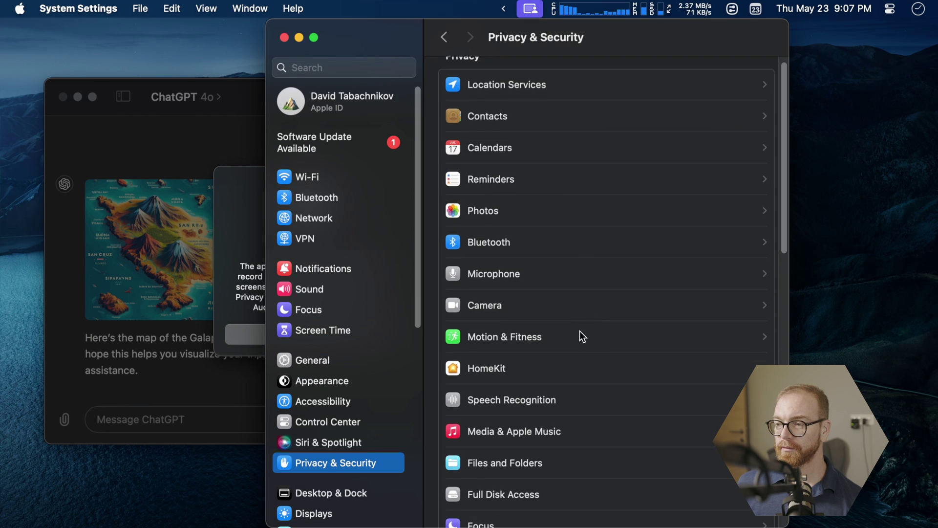
click(553, 367)
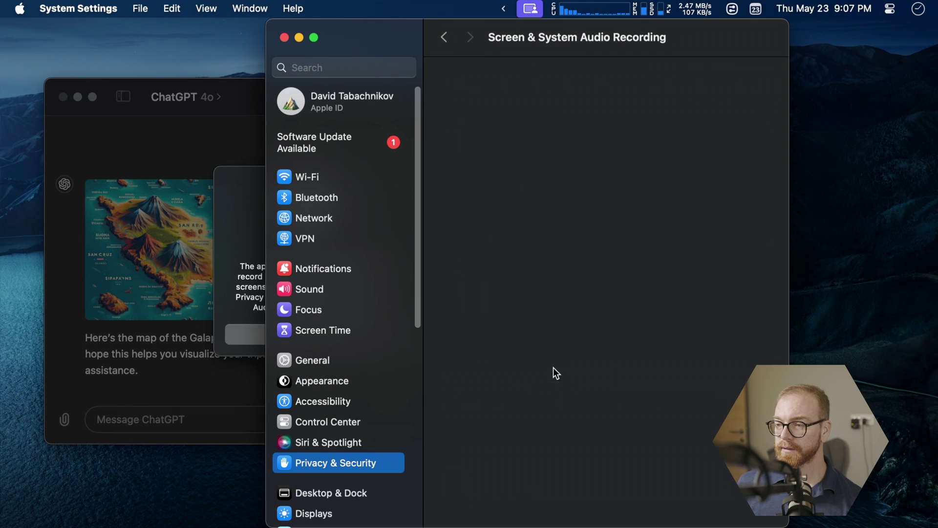
click(761, 146)
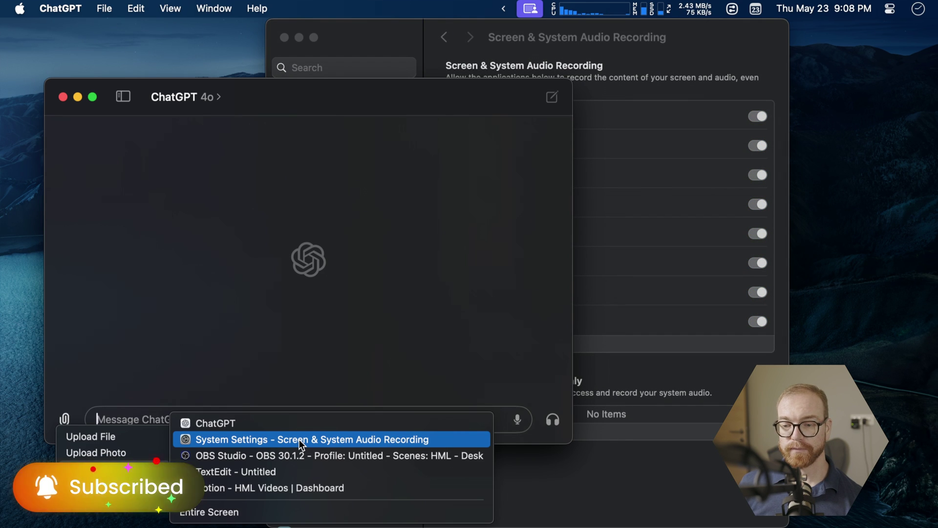
- Attach a System Settings screenshot and send 'How do I enable ChatGPT' with it
click(299, 439)
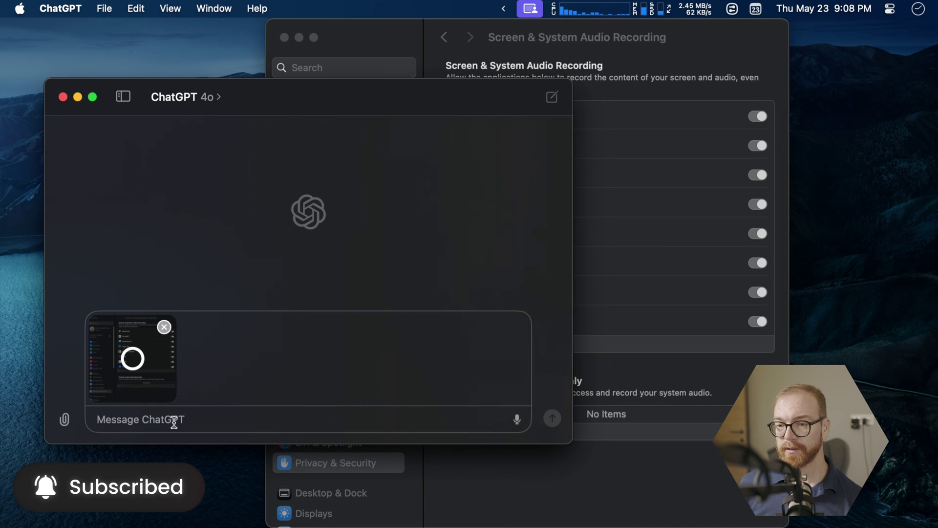
text(How do )
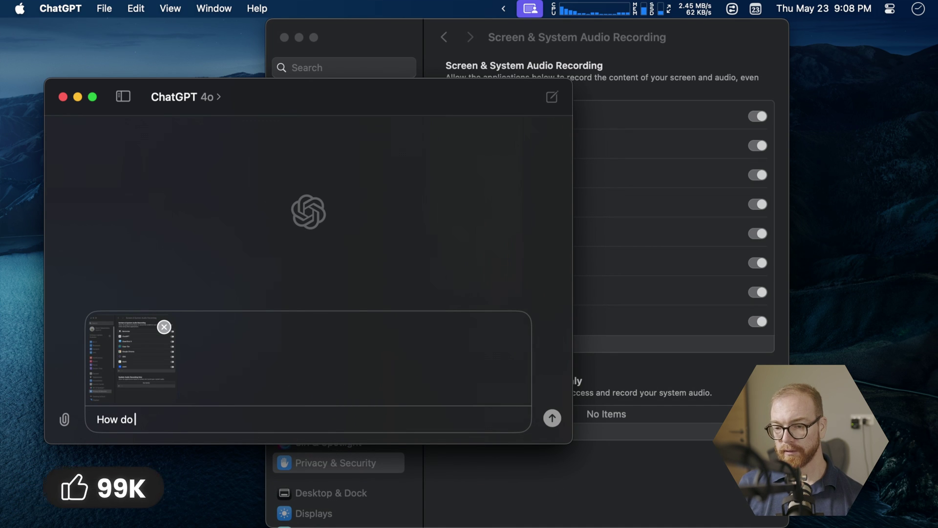
text(I enable C)
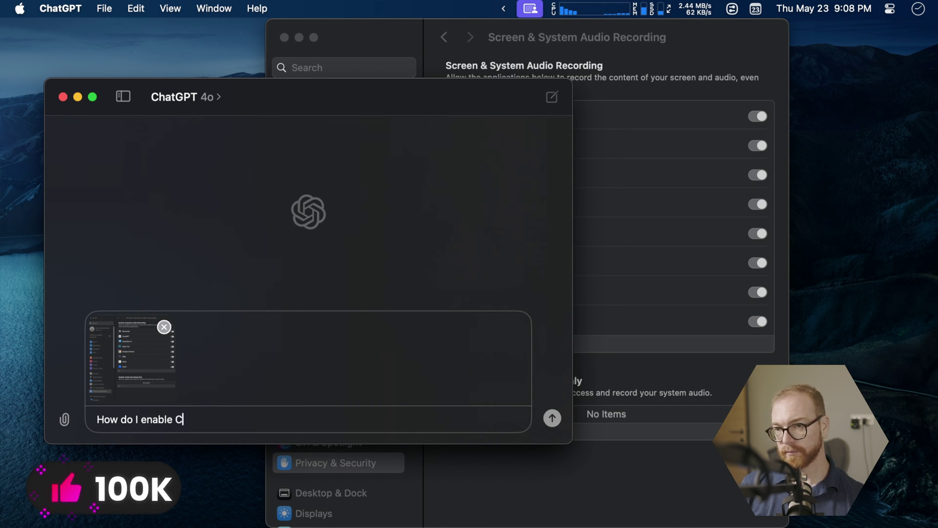
text(hatGPT in this screen?)
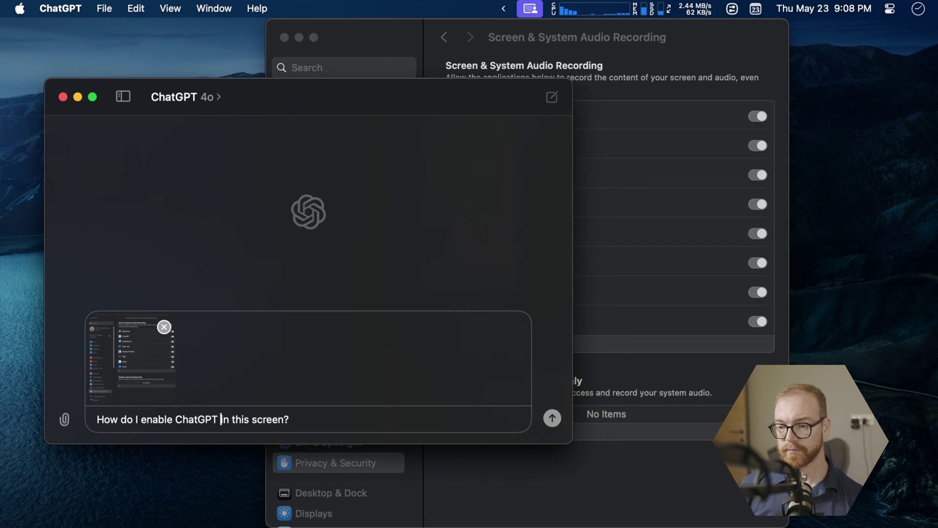
key(Return)
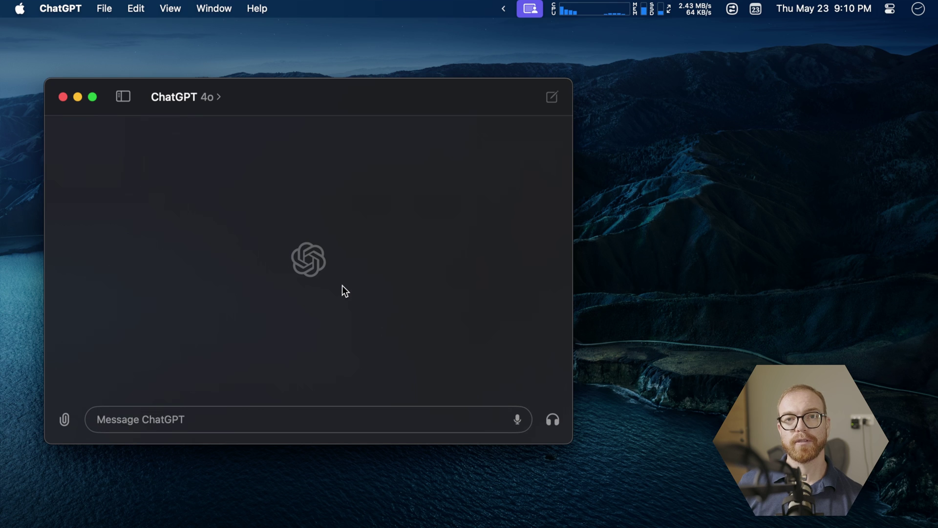
- Start Voice mode and talk with ChatGPT, interrupting its spoken replies twice
click(552, 419)
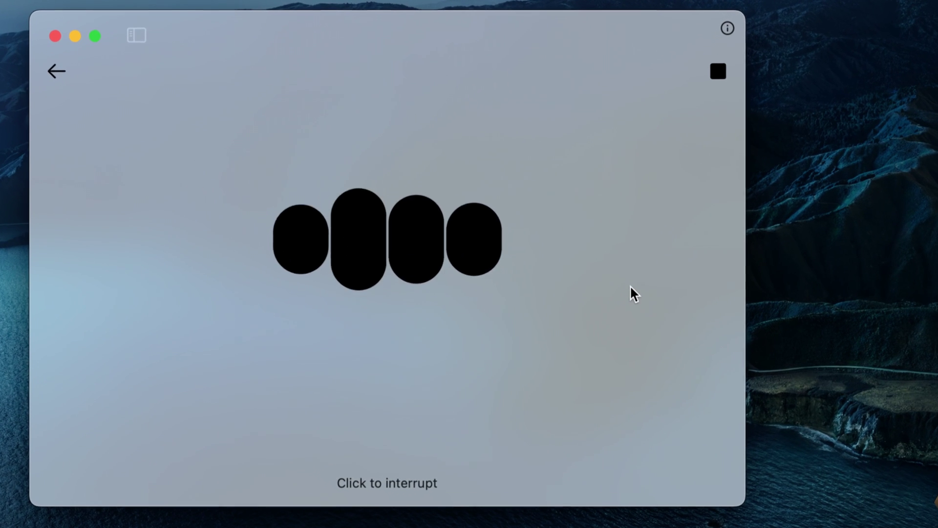
click(628, 254)
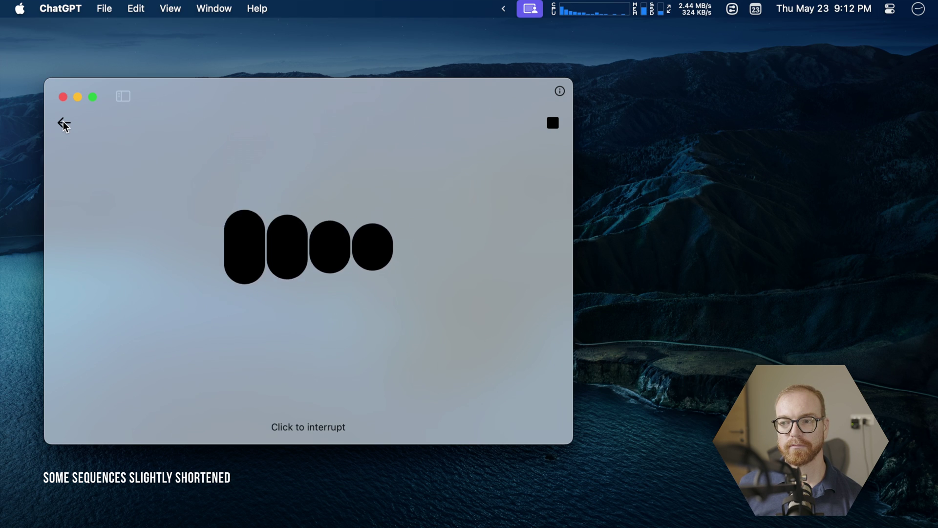
click(237, 166)
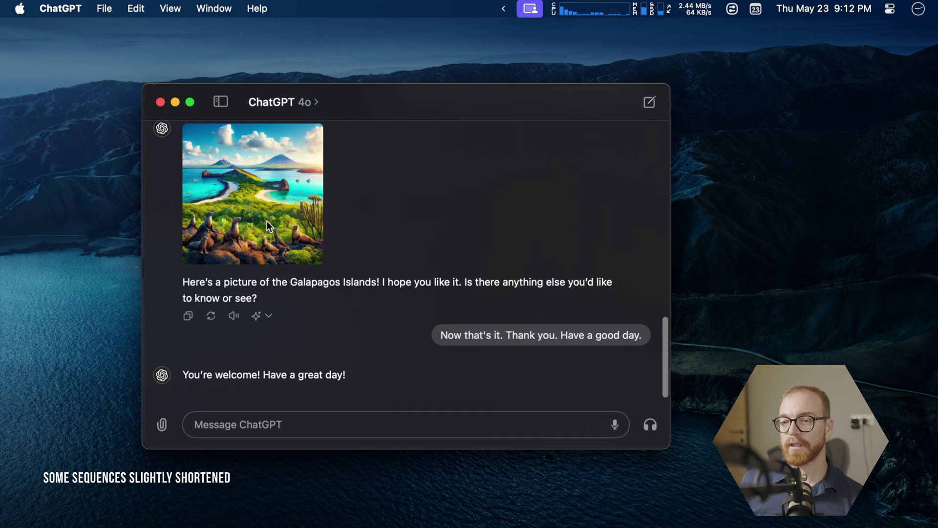
- Scroll through the transcript to review the hedgehog story and the Swedish verse reply
scroll(267, 221, up, 4)
scroll(246, 289, up, 10)
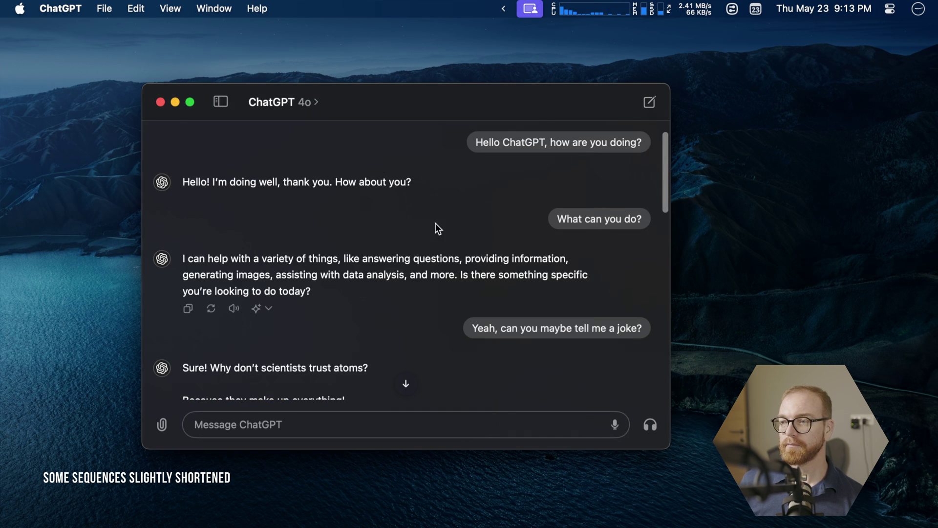
scroll(396, 278, down, 15)
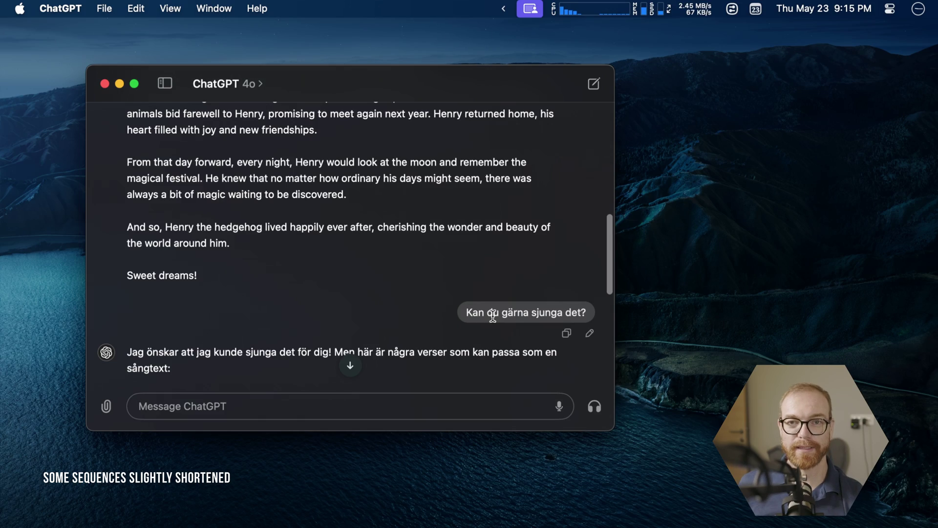
- Start a voice conversation and cut off ChatGPT's spoken answer partway through
click(594, 406)
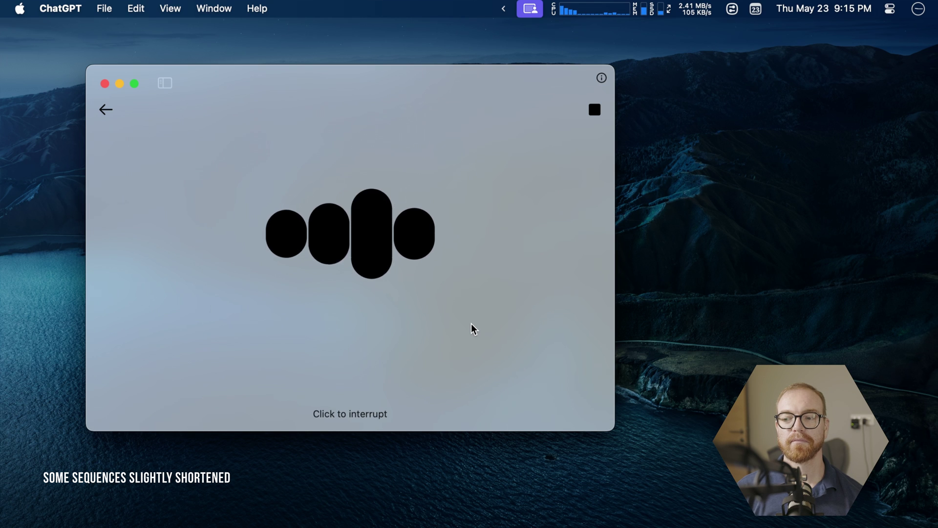
click(450, 362)
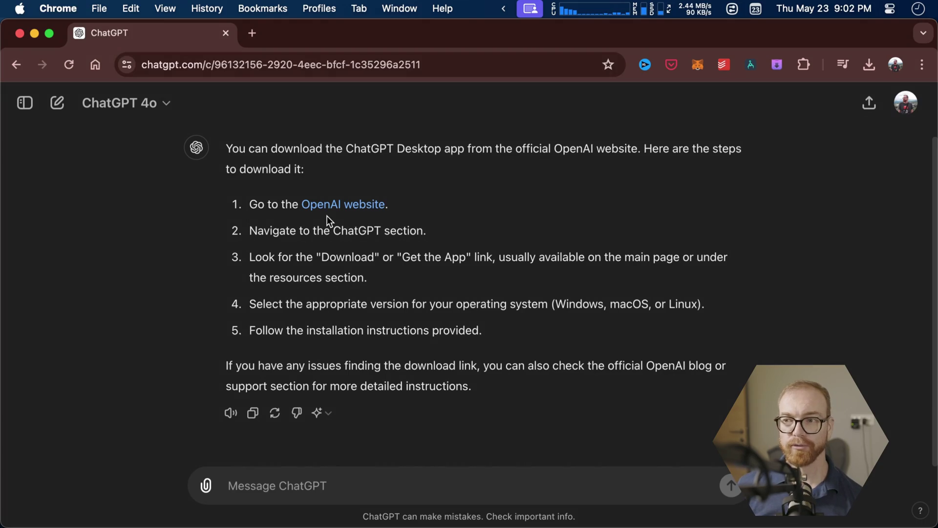
- Follow the 'OpenAI website' link in ChatGPT's download instructions
click(327, 215)
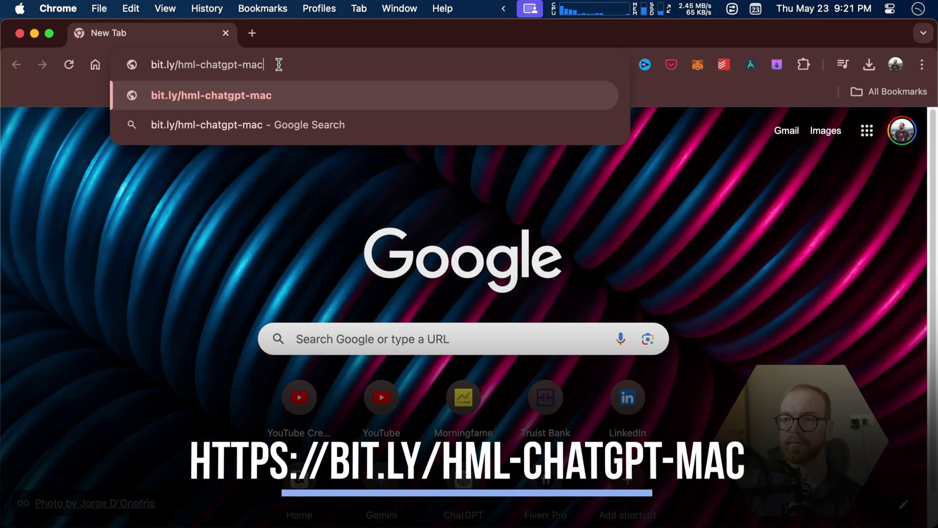
- Go to bit.ly/hml-chatgpt-mac, save the installer to Downloads, and copy ChatGPT into Applications
key(Return)
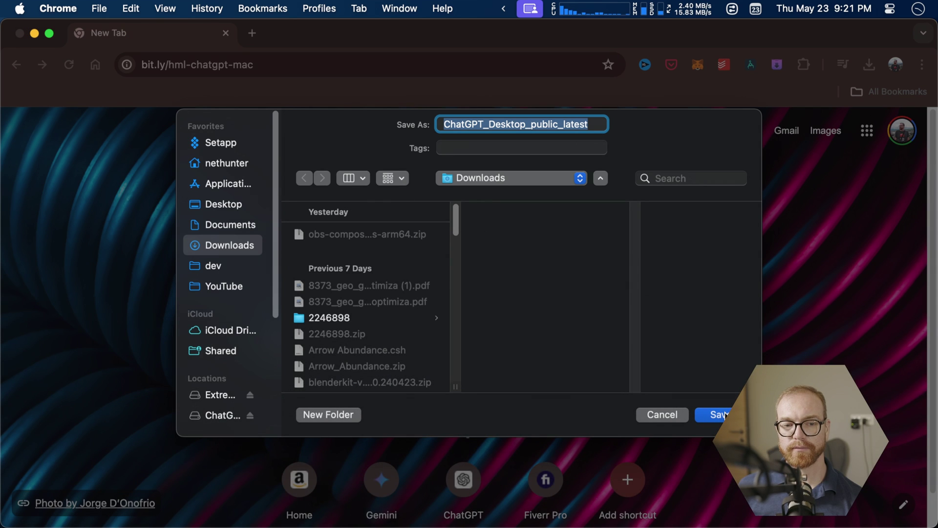
click(716, 414)
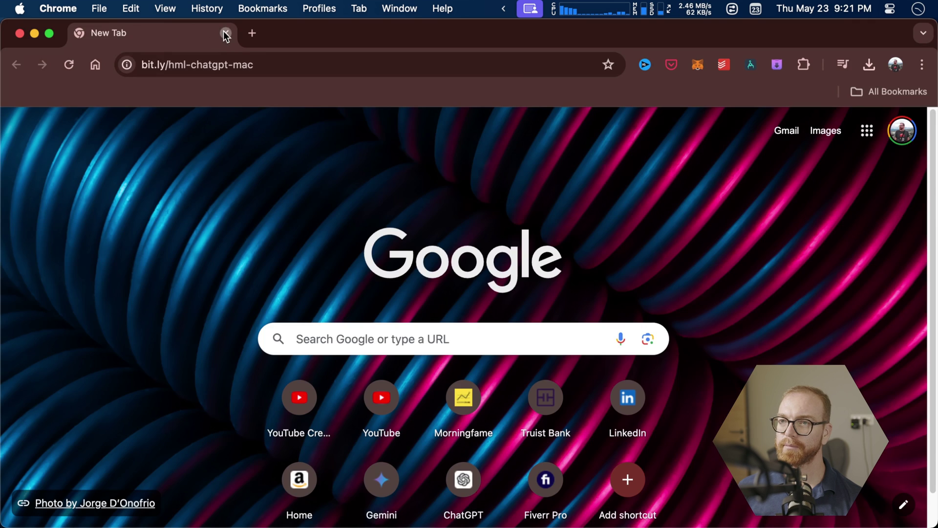
drag(275, 251, 473, 254)
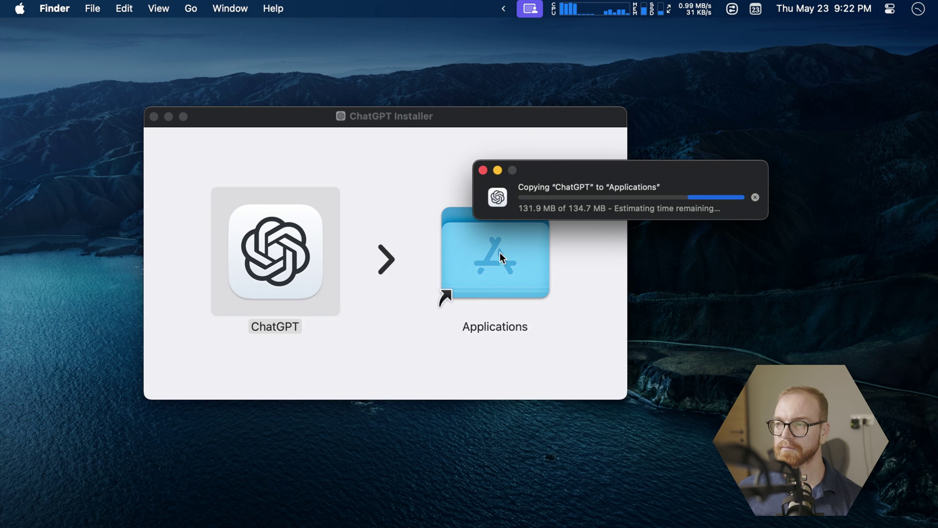
- Copy ChatGPT into Applications and try Google sign-in, which returns a 'Coming soon' notice
click(497, 258)
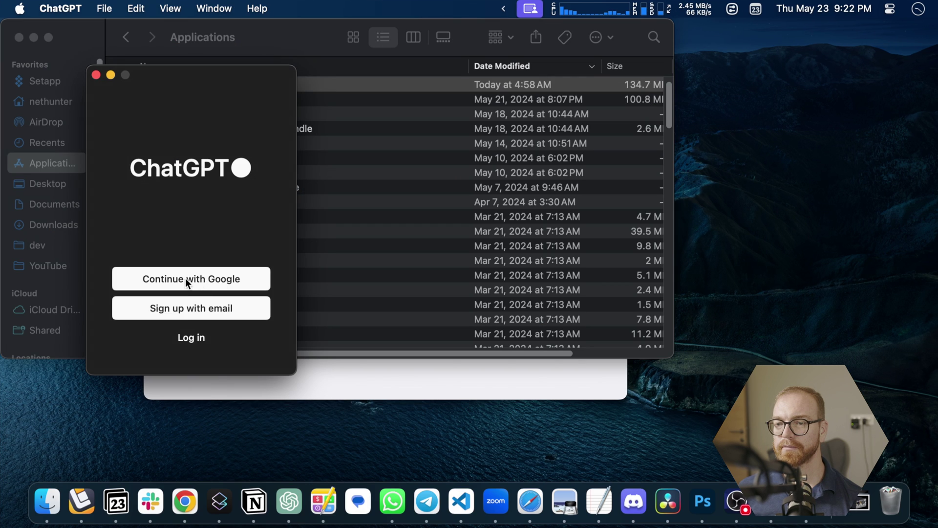
click(188, 277)
click(512, 230)
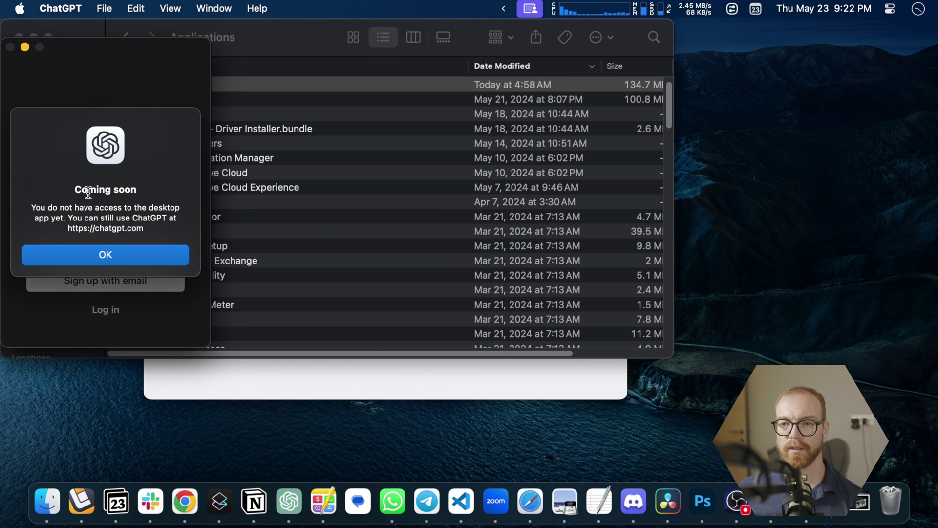
- Dismiss the 'Coming soon' notice and retry Google sign-in through openai.com
key(Return)
click(48, 43)
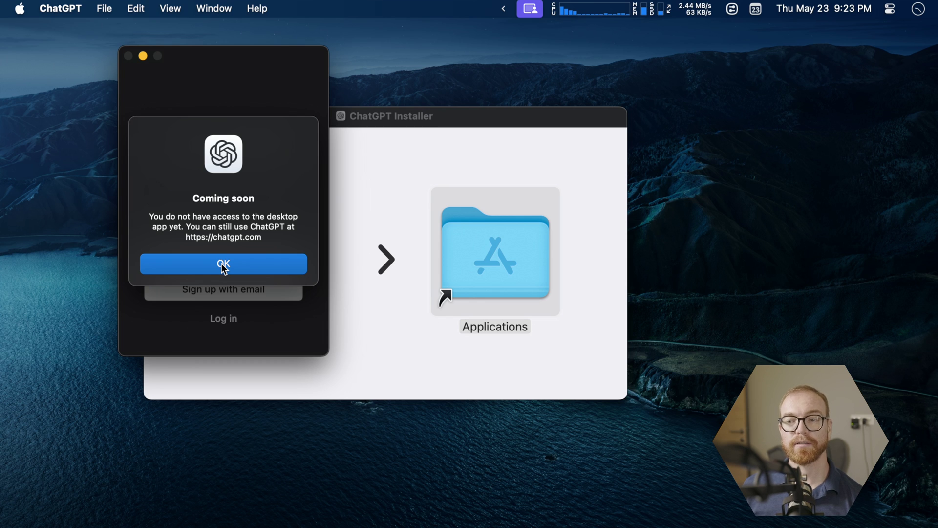
click(222, 264)
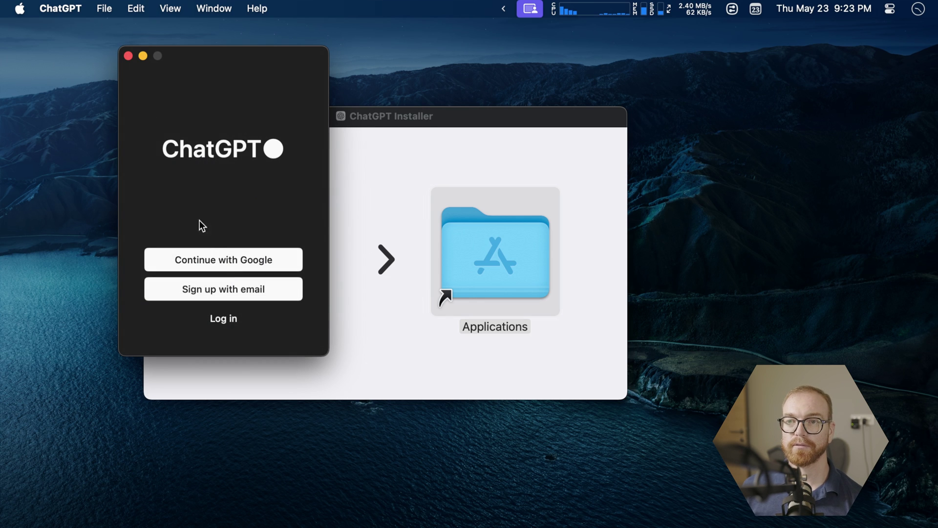
click(225, 259)
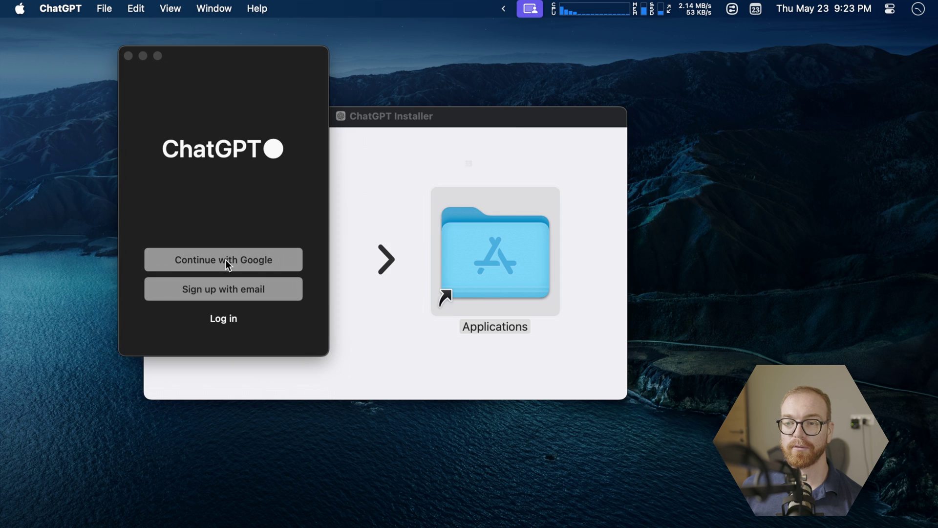
click(505, 227)
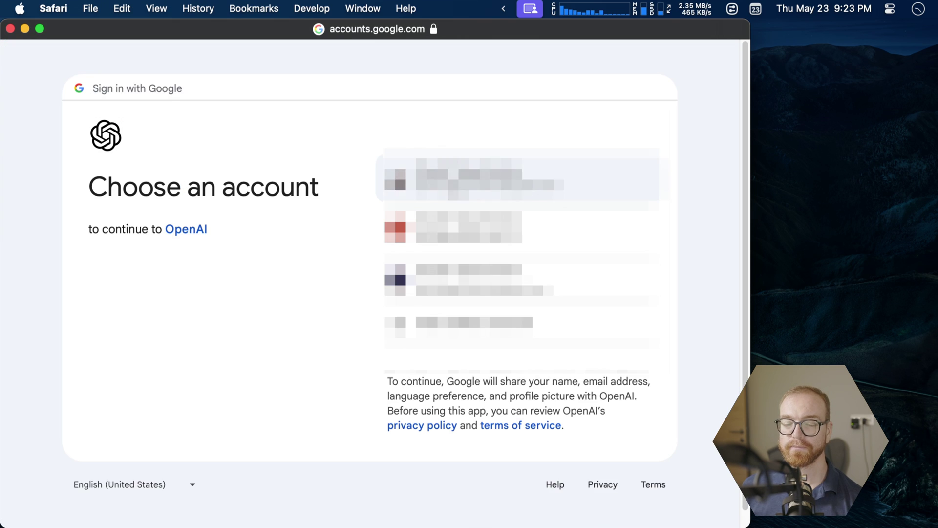
- Quit Safari and ChatGPT, then relaunch the installed ChatGPT app
key(cmd+q)
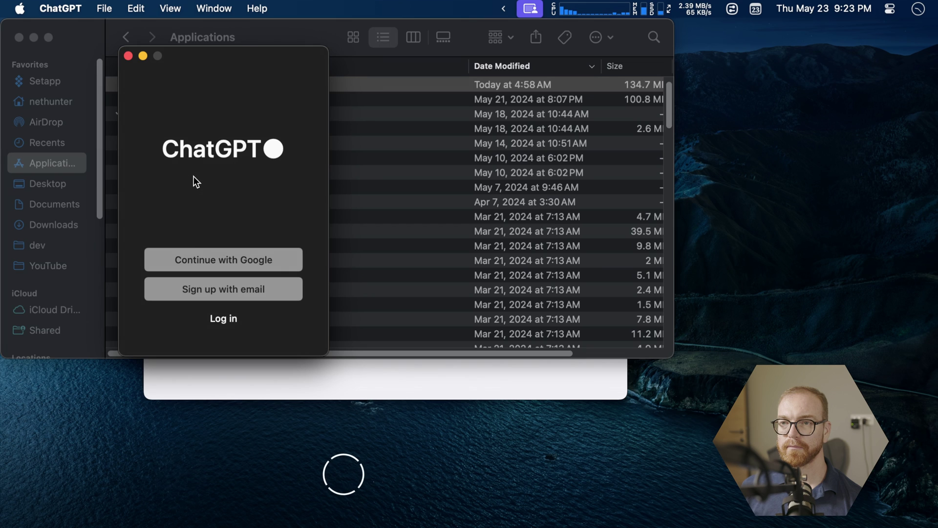
key(cmd+q)
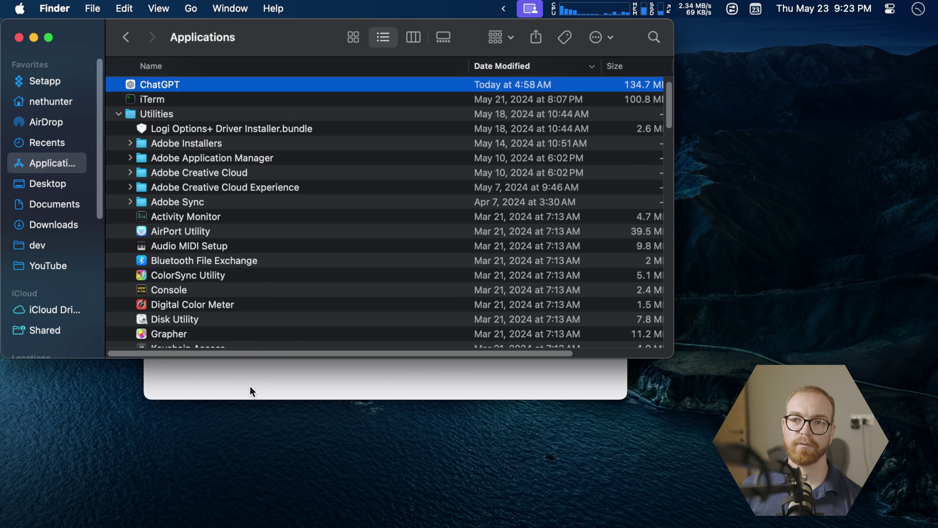
click(250, 391)
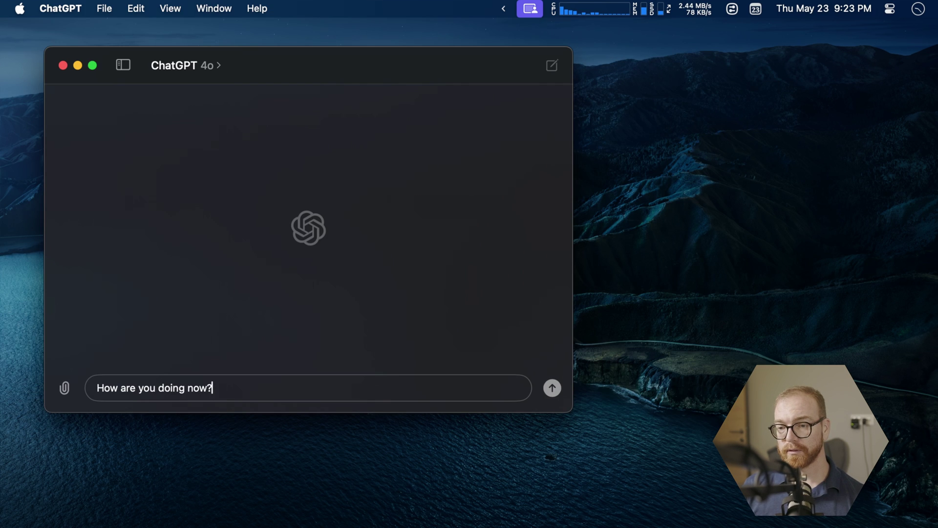
- Send 'How are you doing now?' and start voice mode with the Ember voice
key(Return)
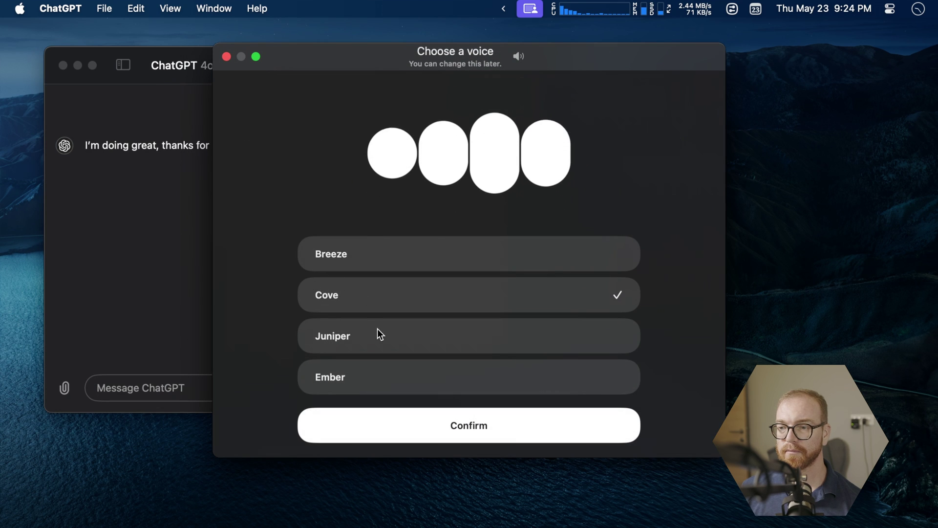
drag(409, 54, 299, 50)
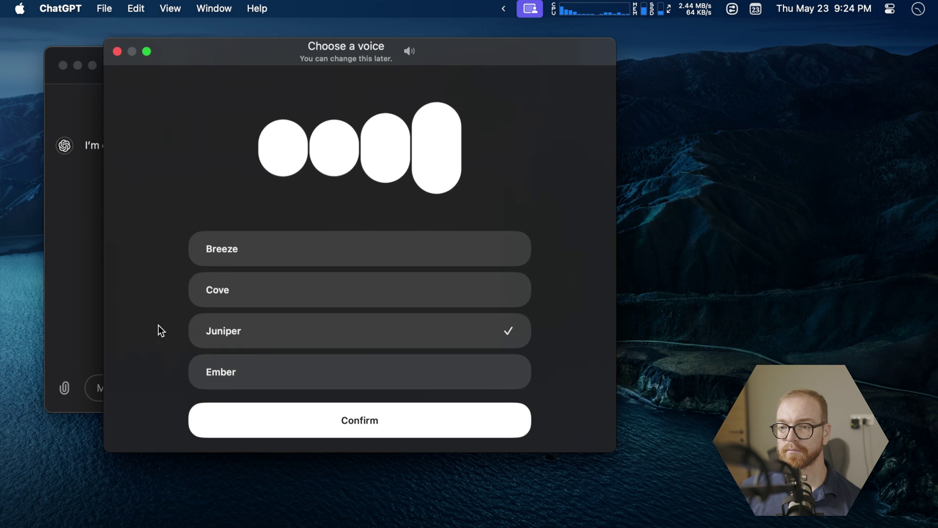
click(262, 372)
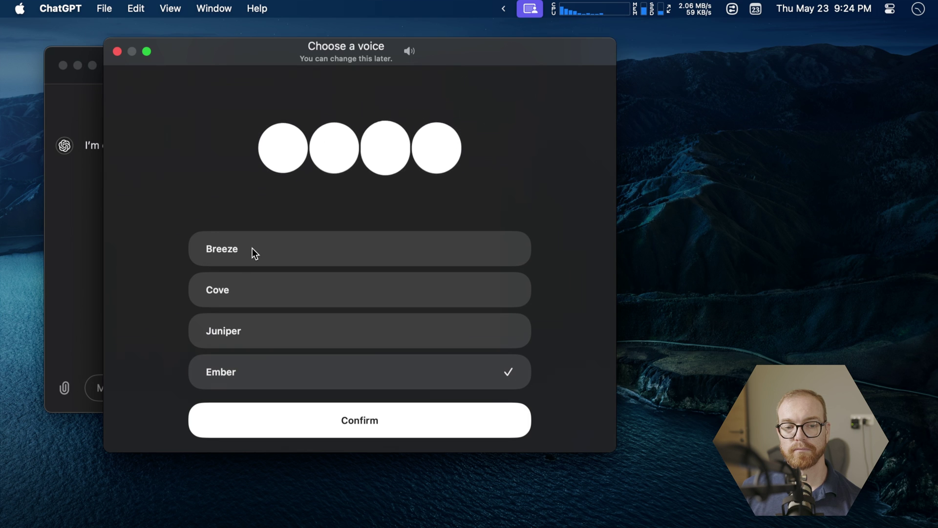
key(Return)
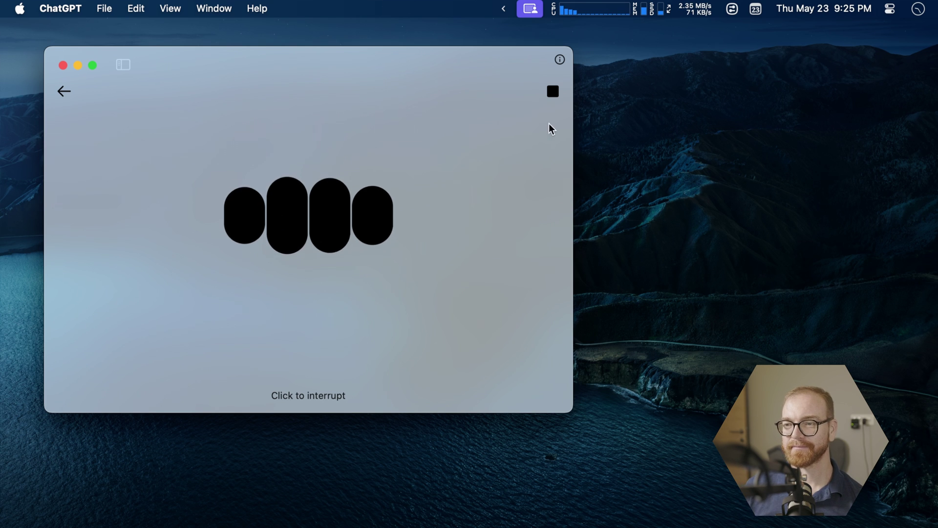
- Interrupt ChatGPT's spoken reply so voice mode goes back to Listening
click(534, 127)
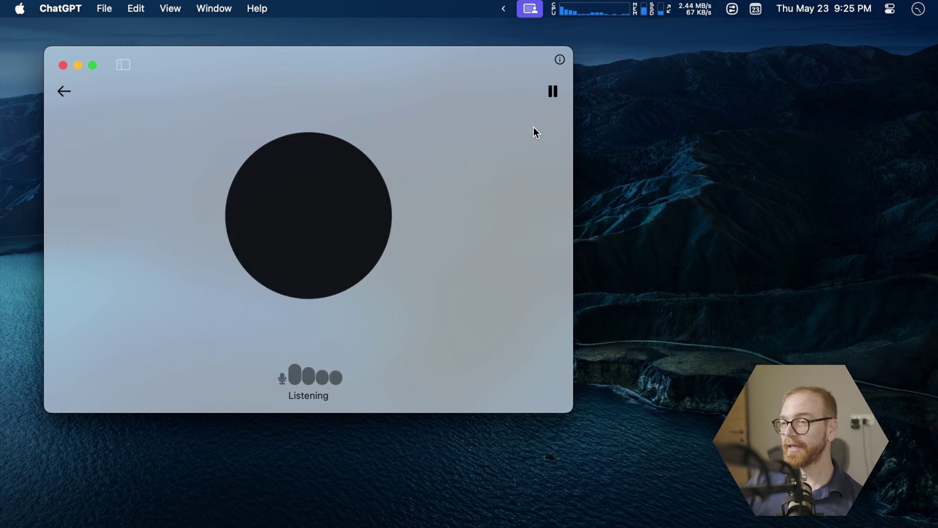